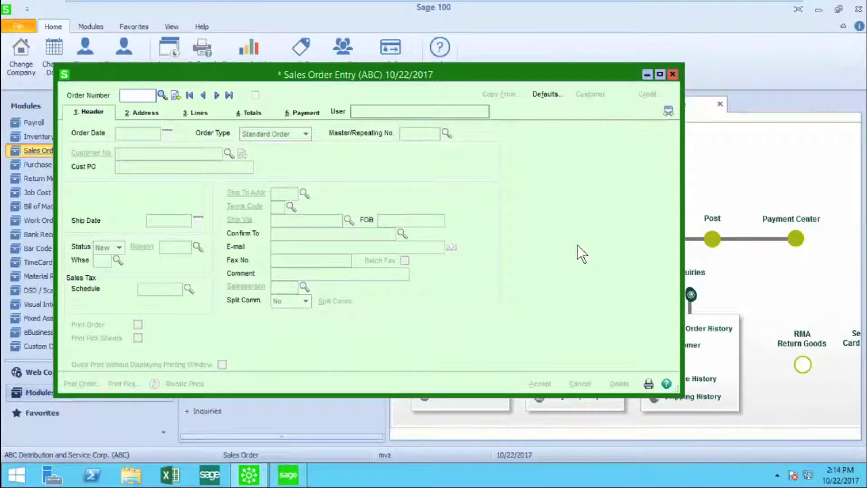
Step: Create new order 0000218 using the next order number and move to the Customer No. field
click(175, 96)
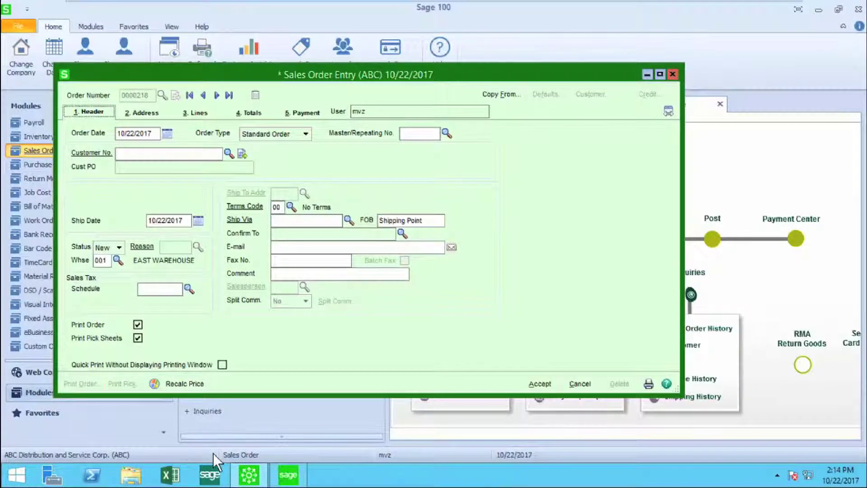
click(139, 154)
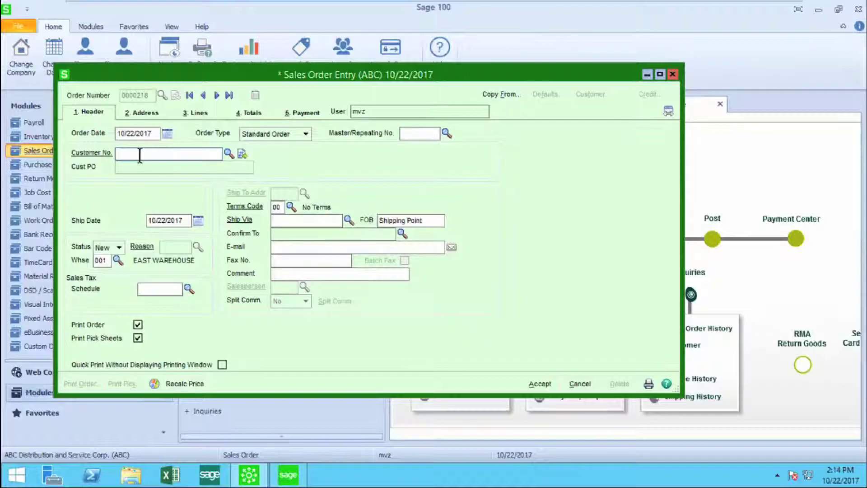
Step: Assign customer 01-ABF American Business Futures via 'AMER' and enter customer PO 34578
text(AMER)
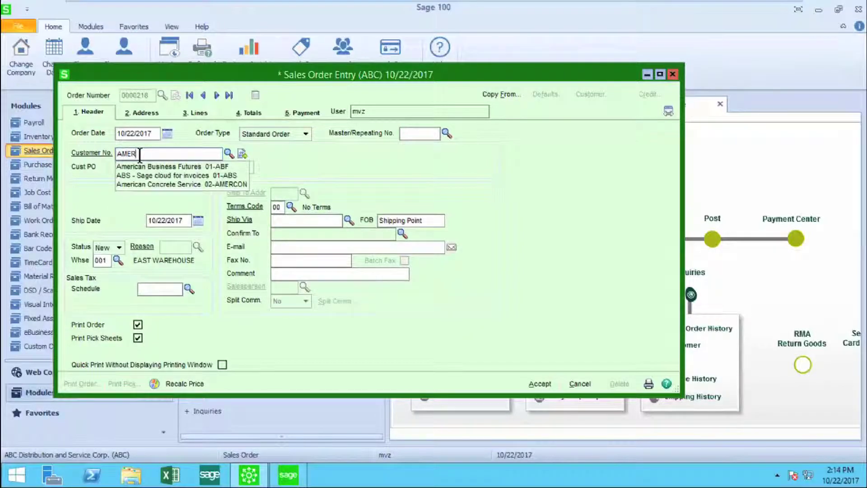
key(Down)
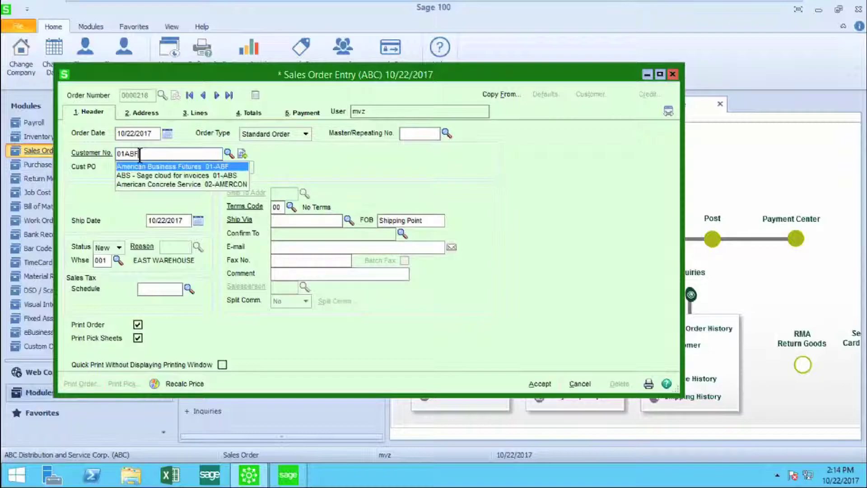
key(Return)
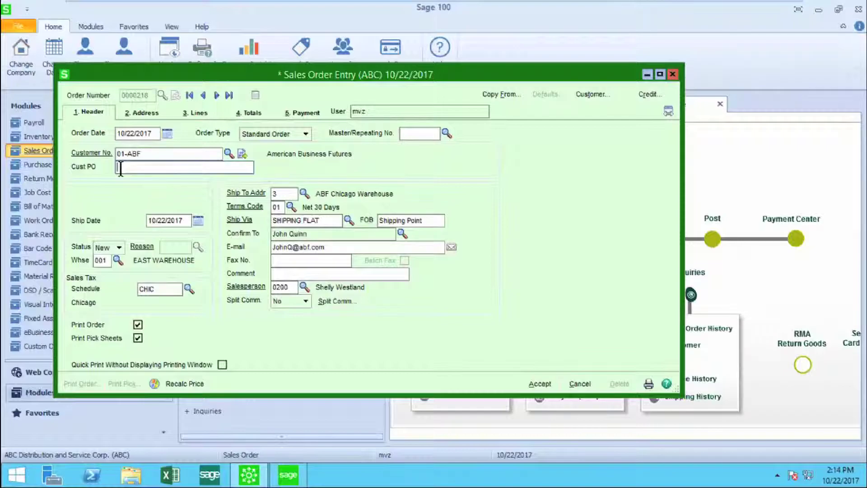
text(34578)
key(Tab)
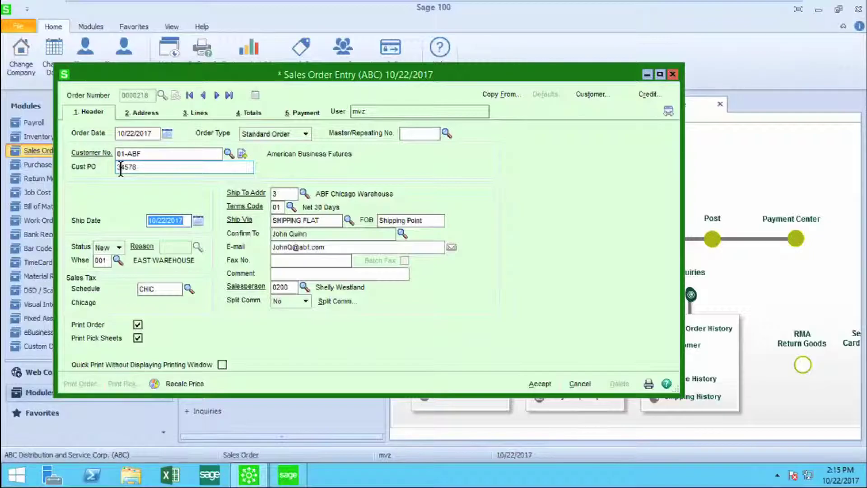
Step: Change the ship date to 10/25/2017 from the calendar
click(199, 221)
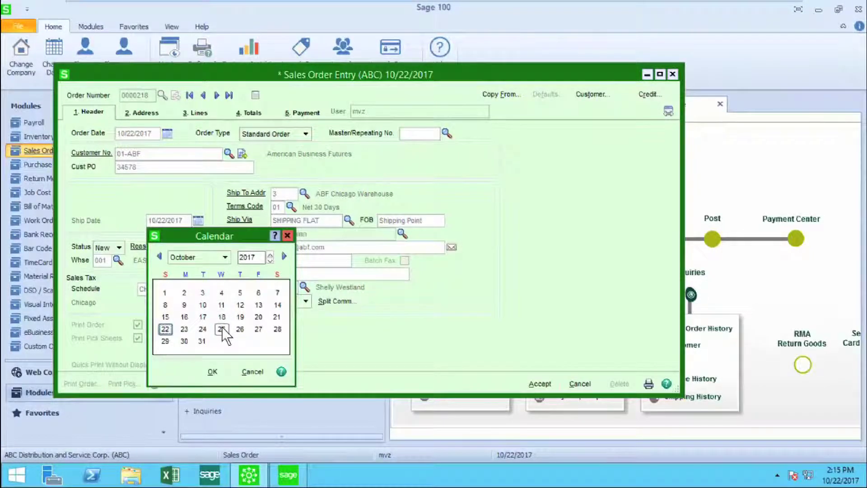
double_click(221, 329)
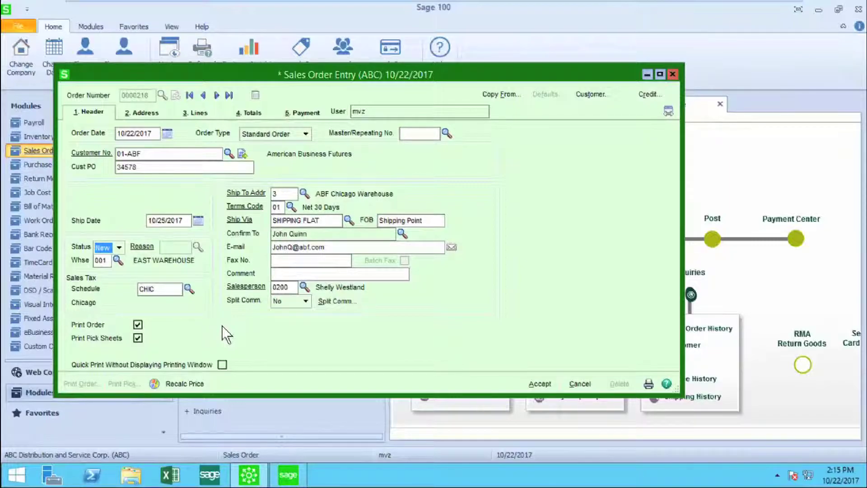
Step: Review the addresses and keep ship-to location 3, ABF Chicago Warehouse in Chicago, IL
click(143, 117)
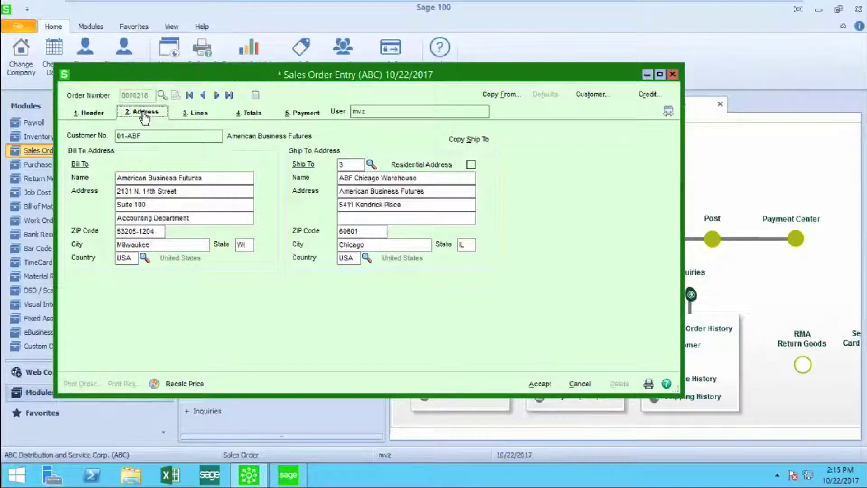
click(371, 164)
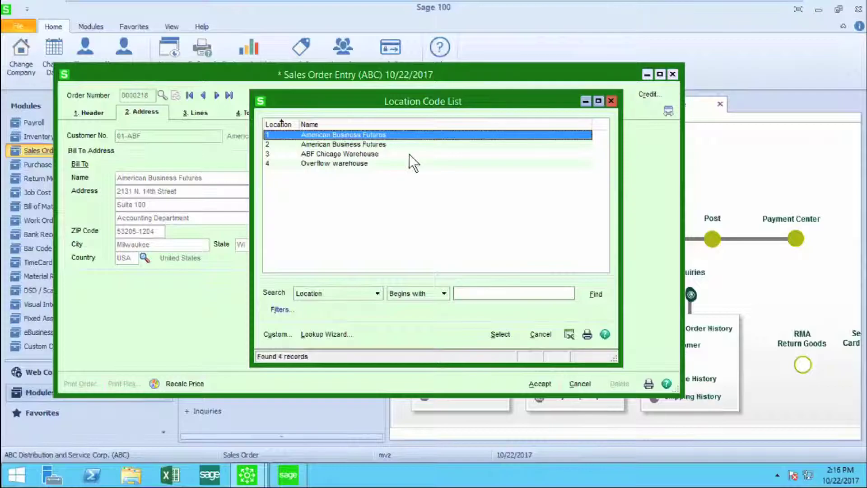
click(611, 100)
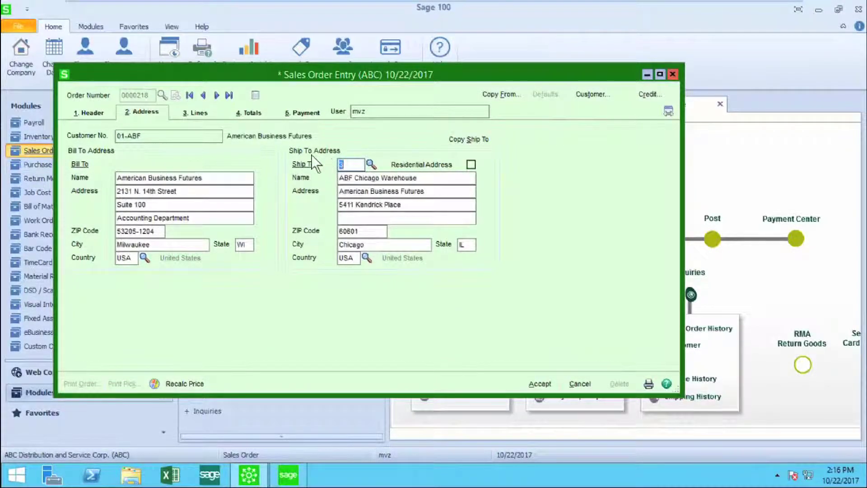
click(197, 116)
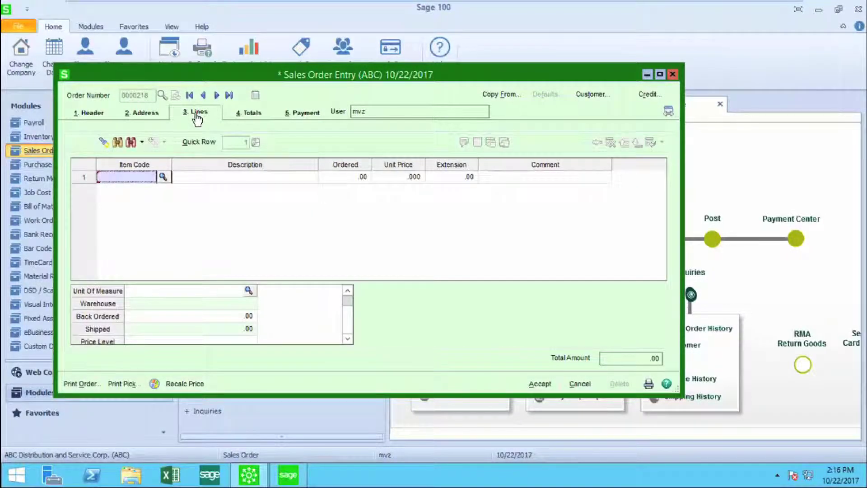
Step: Add line 1: quantity 3 of item 1001-HON-H252 at unit price 80.000
click(162, 175)
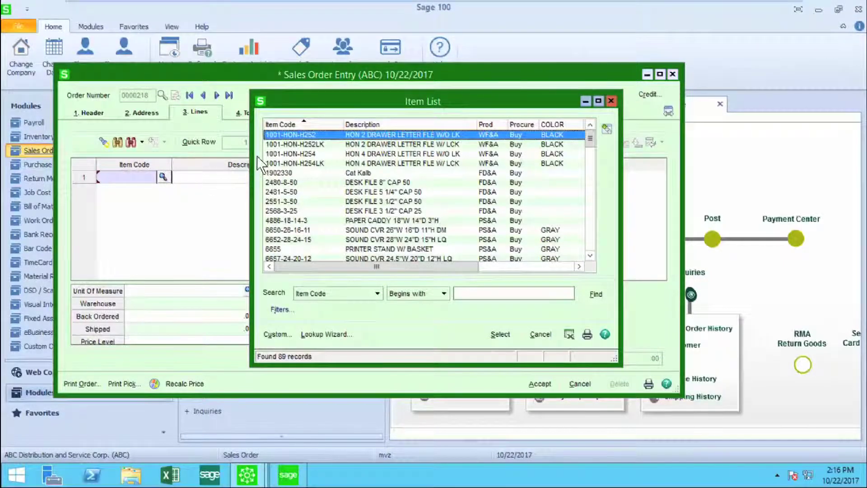
double_click(286, 134)
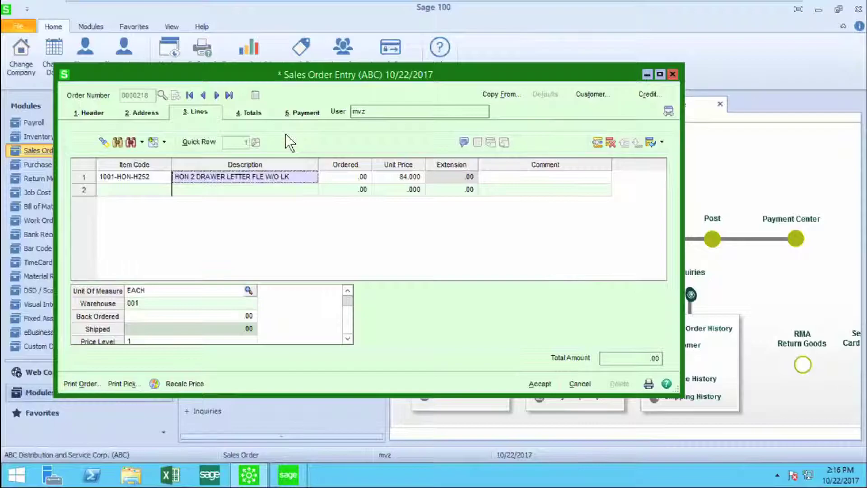
key(Tab)
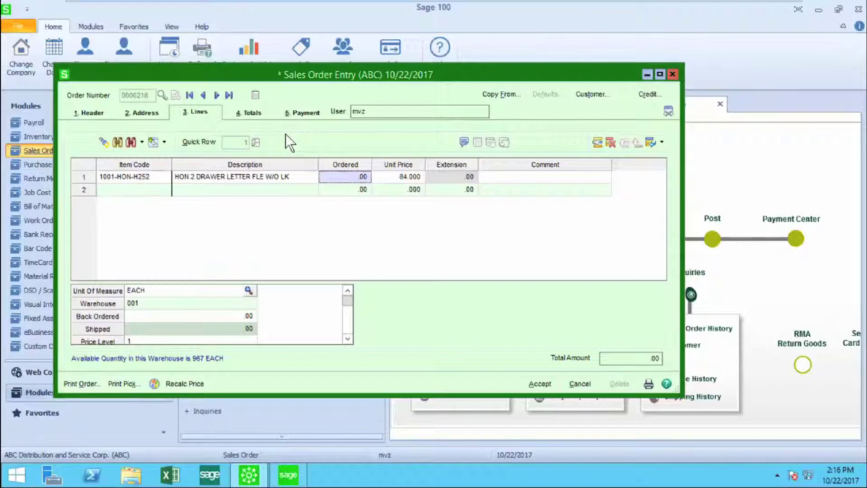
text(3)
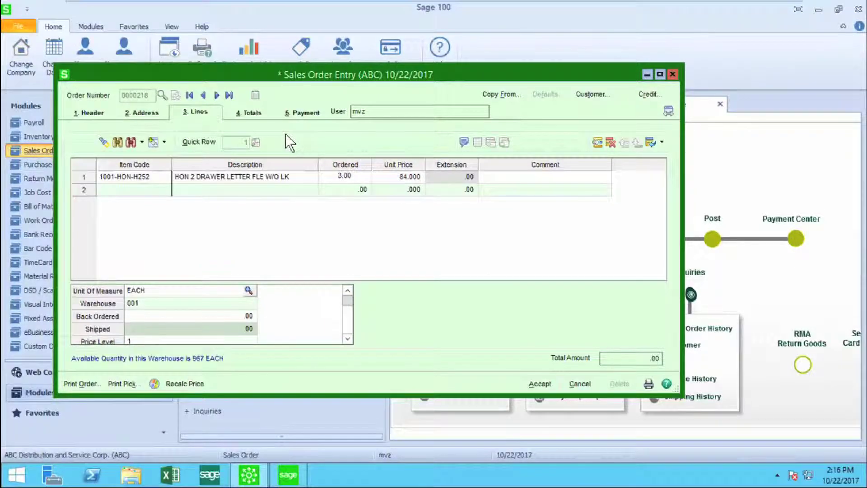
key(Tab)
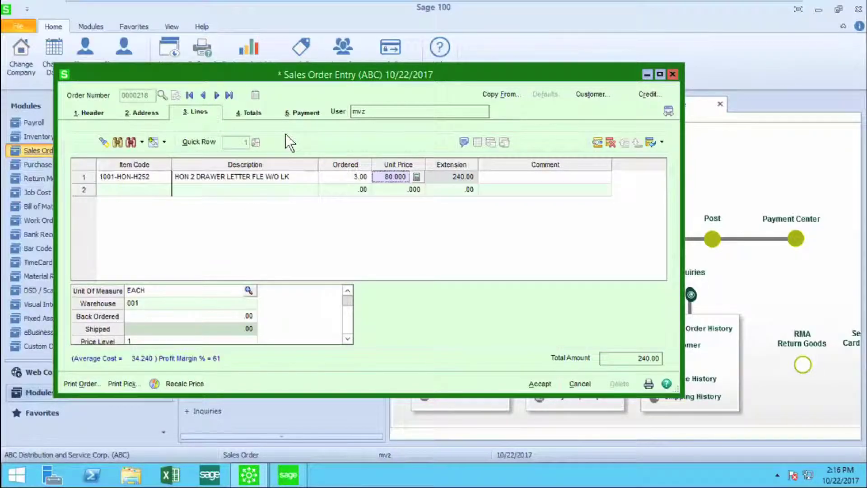
key(Tab)
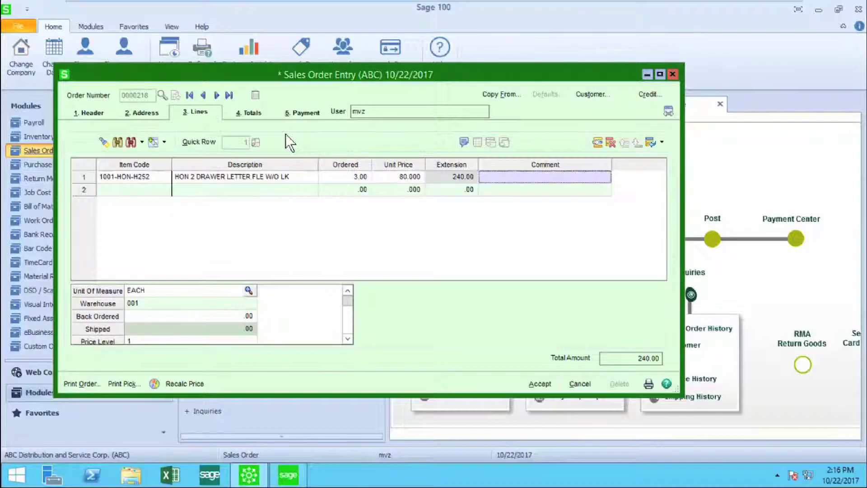
key(Tab)
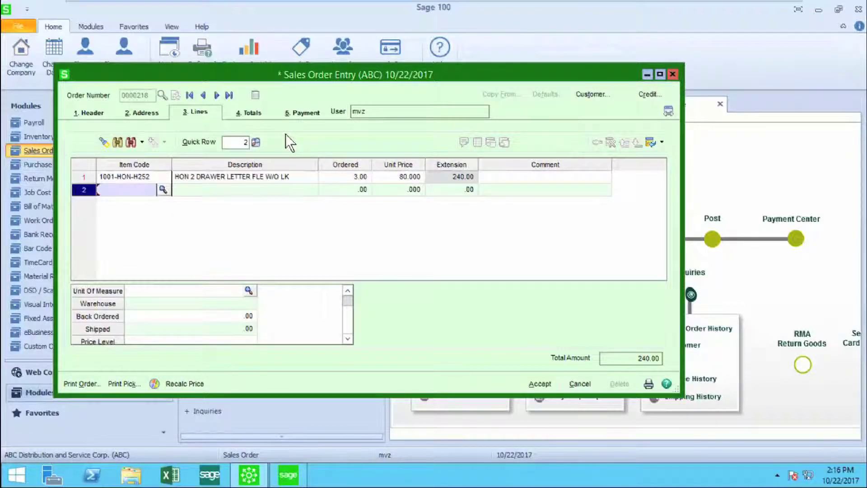
Step: Add line 2: quantity 3 of item 2480-8-50 at 34.950, bringing the total to 344.85
key(F2)
key(Down)
key(Down)
key(Down)
key(Down)
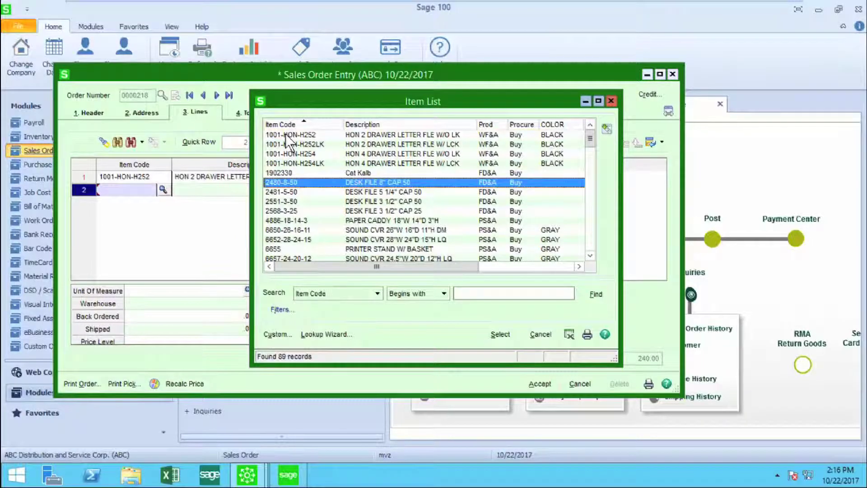
key(Return)
key(Tab)
key(Tab)
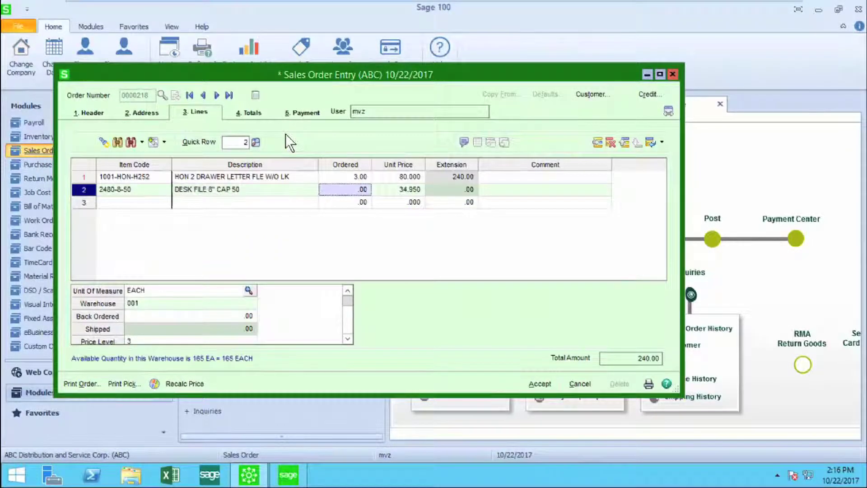
text(3)
key(Tab)
key(Tab)
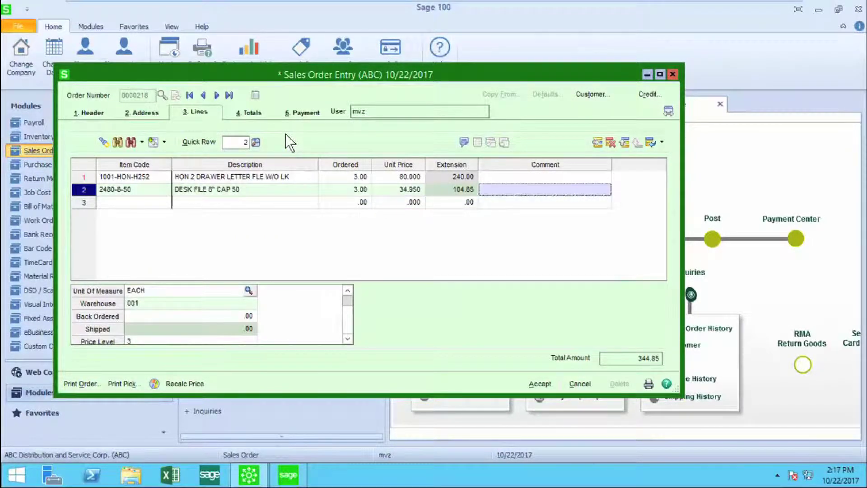
key(Tab)
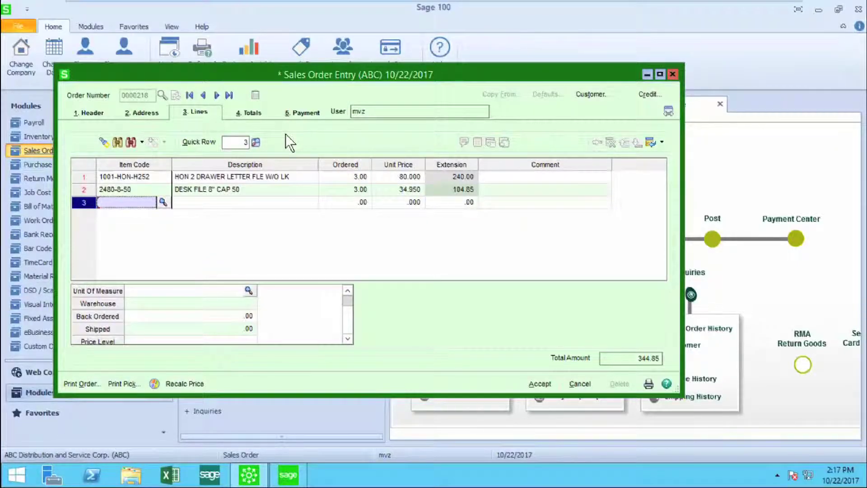
Step: Show the Warehouse column (001 for both lines) and widen the order window to full width
click(131, 291)
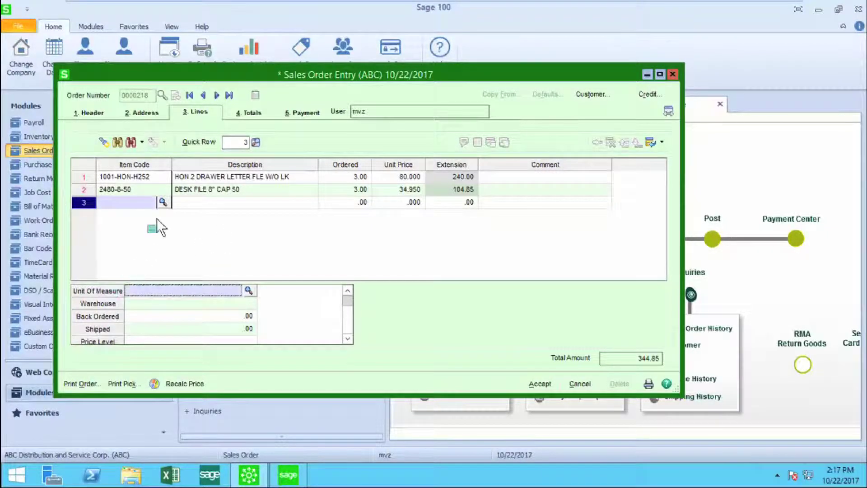
click(179, 178)
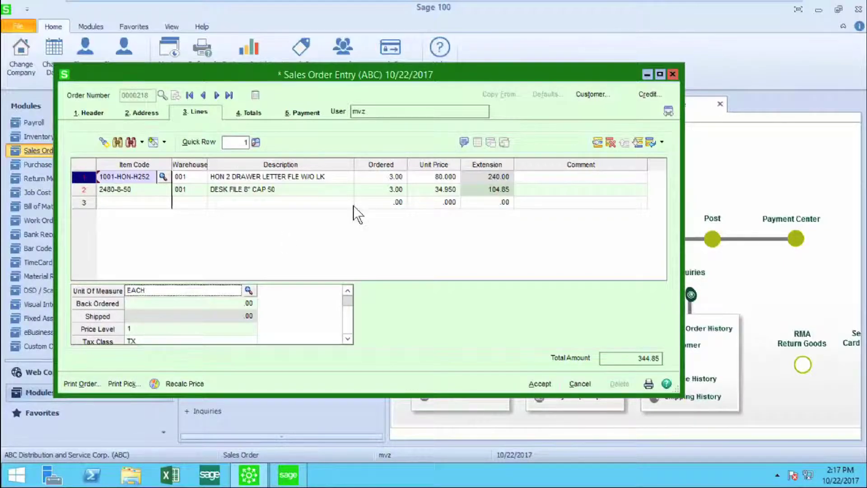
click(668, 111)
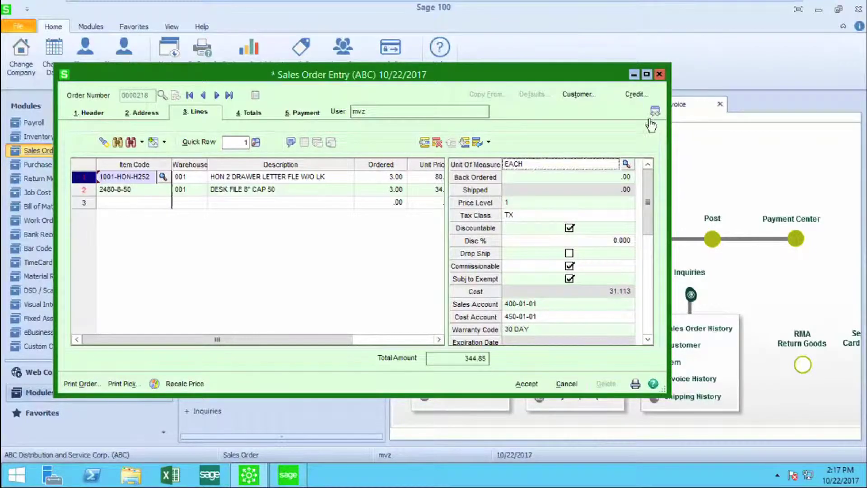
click(655, 111)
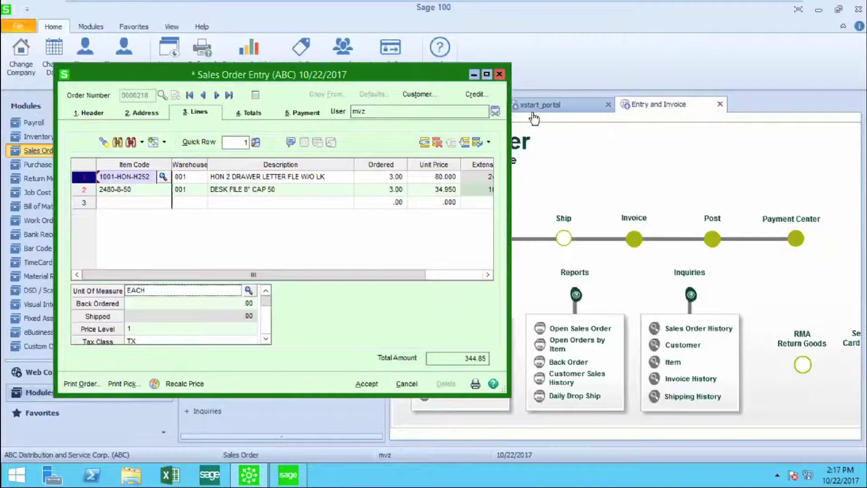
drag(509, 130, 676, 130)
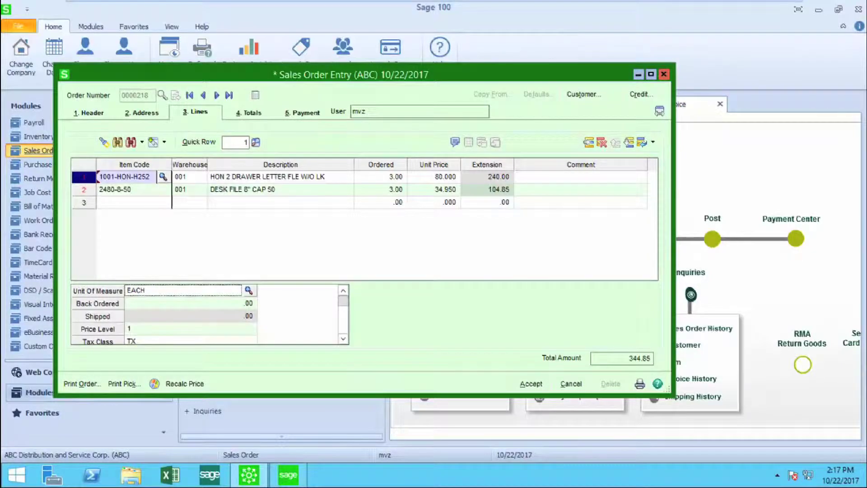
Step: Review the order totals: 344.85 items, 10.00 freight, 354.85 order total
click(251, 118)
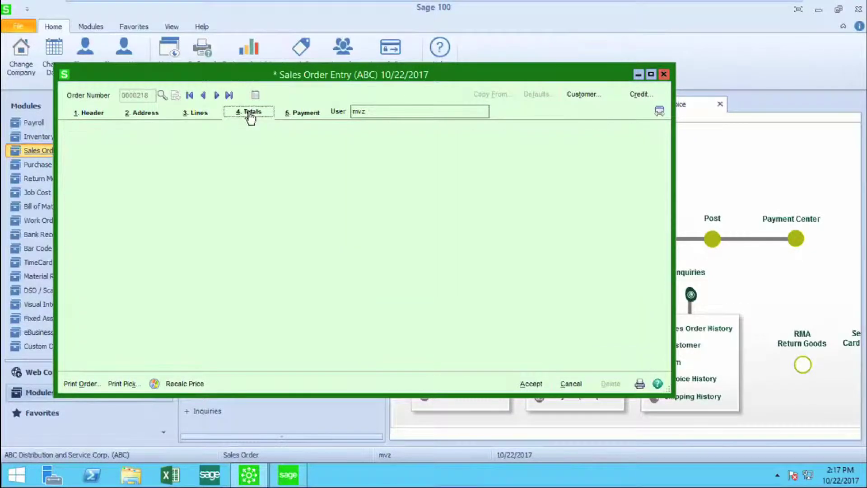